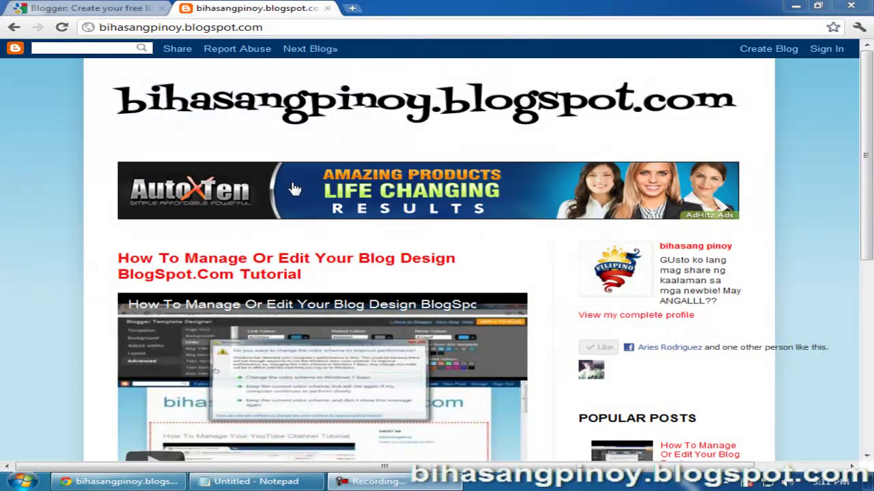
- Examine the public blog page, try the navigation bar's Next Blog link, go back, and close the blog
{"action": "scroll", "coordinate": [3, 227], "scroll_direction": "down", "scroll_amount": 2}
{"action": "scroll", "coordinate": [3, 228], "scroll_direction": "up", "scroll_amount": 1}
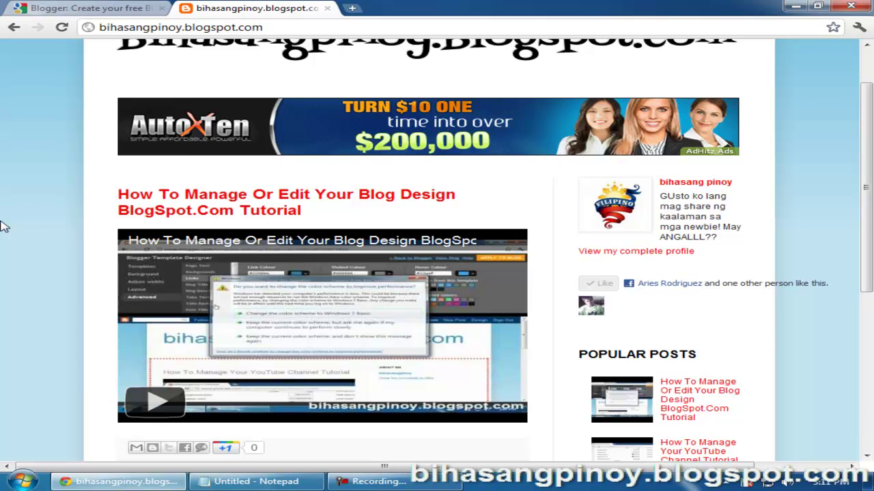
{"action": "scroll", "coordinate": [3, 228], "scroll_direction": "up", "scroll_amount": 1}
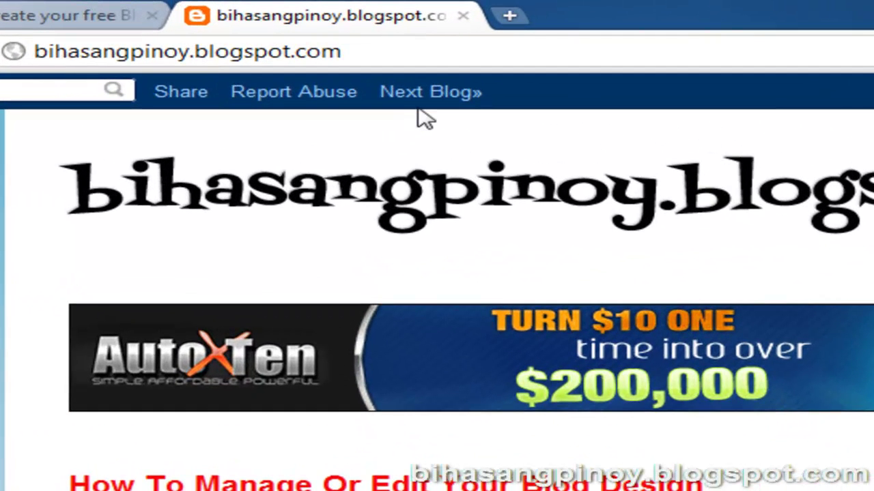
{"action": "left_click", "coordinate": [430, 95]}
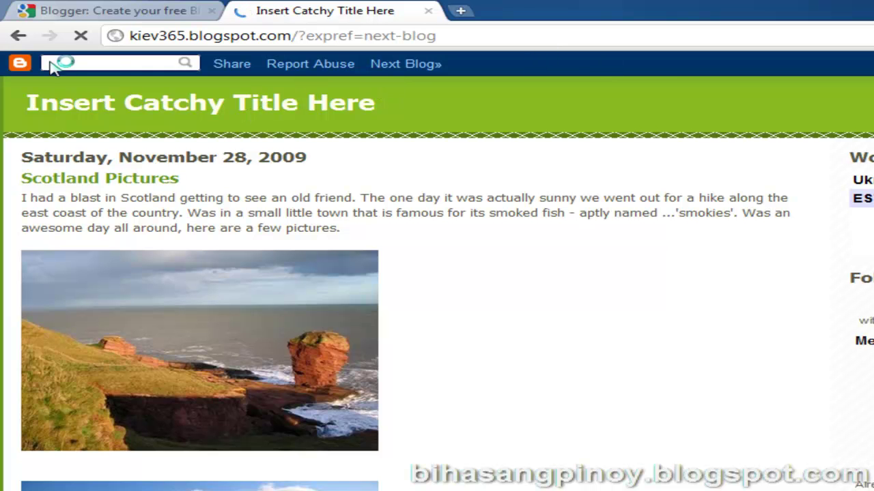
{"action": "left_click", "coordinate": [18, 35]}
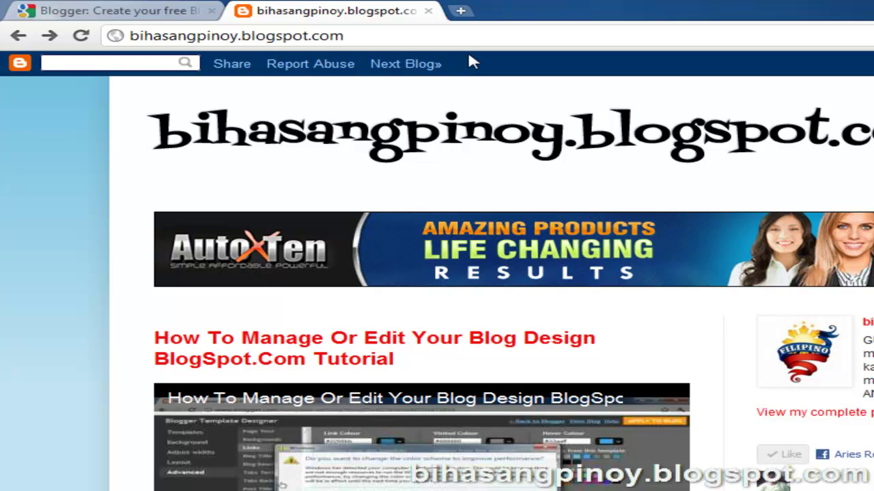
{"action": "left_click", "coordinate": [428, 11]}
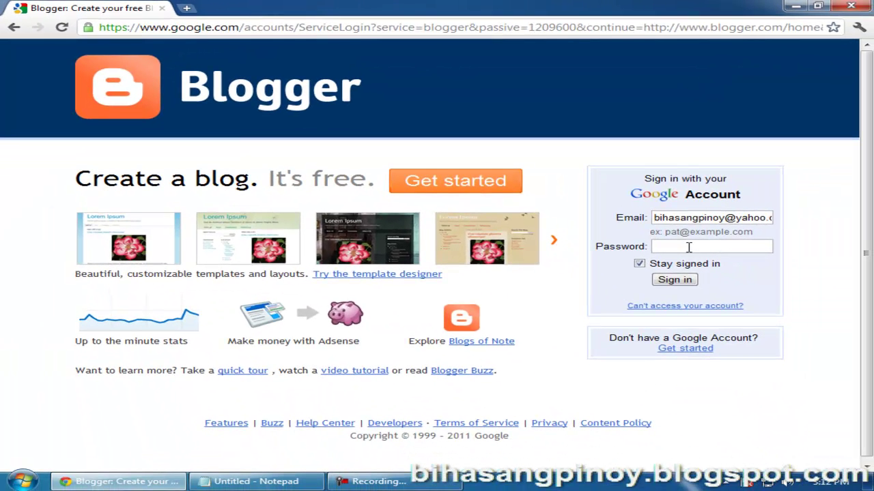
- Enter the account password and sign in to Blogger, dismissing the Windows color scheme prompt
{"action": "left_click", "coordinate": [688, 247]}
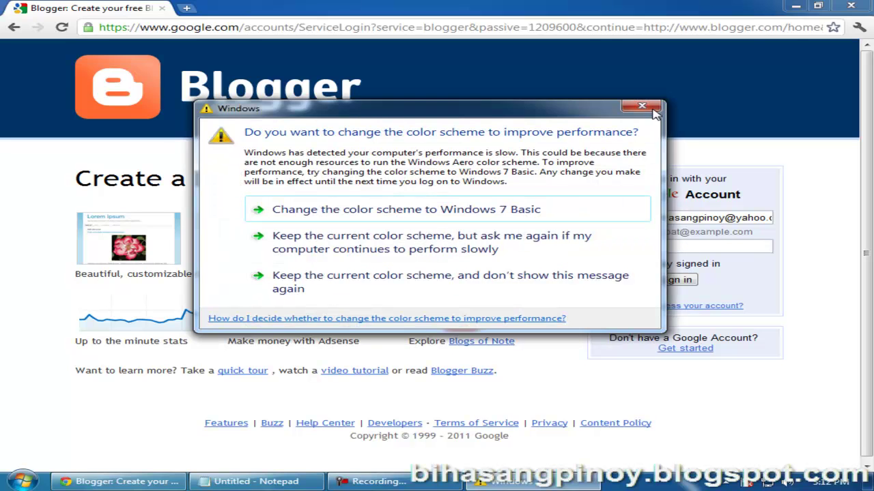
{"action": "left_click", "coordinate": [642, 107]}
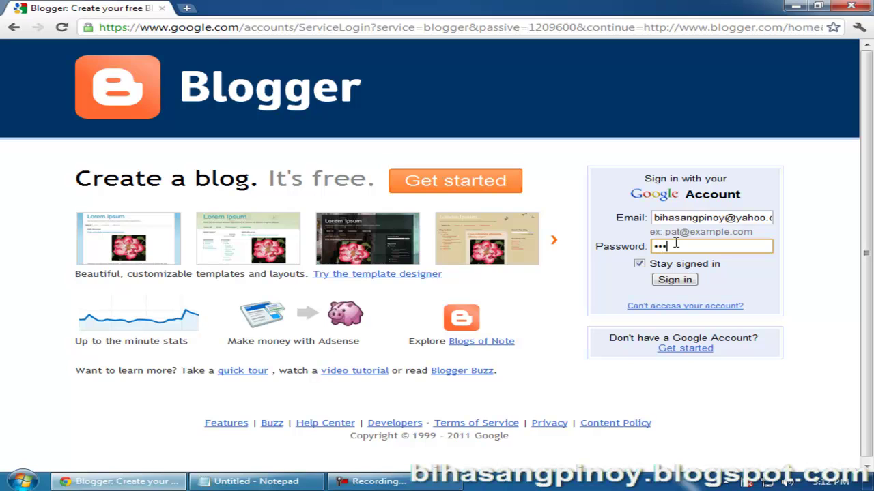
{"action": "key", "text": "Return"}
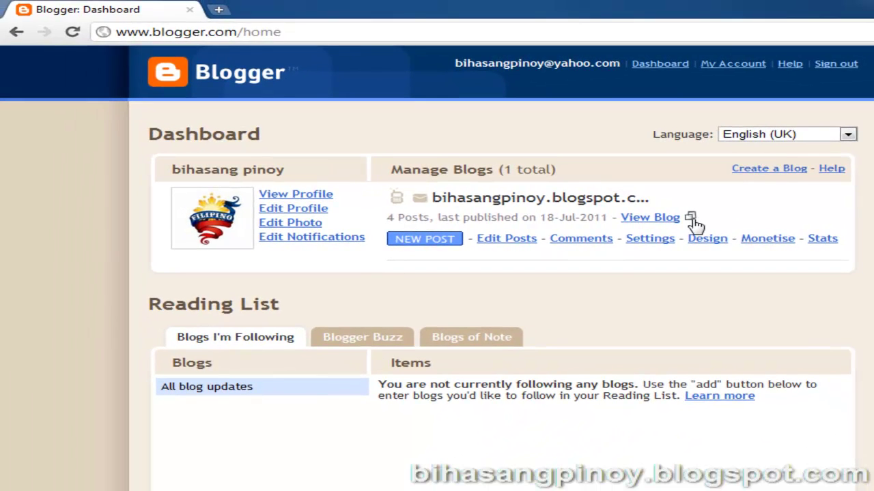
- View the blog in a separate tab while signed in, and close it again
{"action": "left_click", "coordinate": [691, 219]}
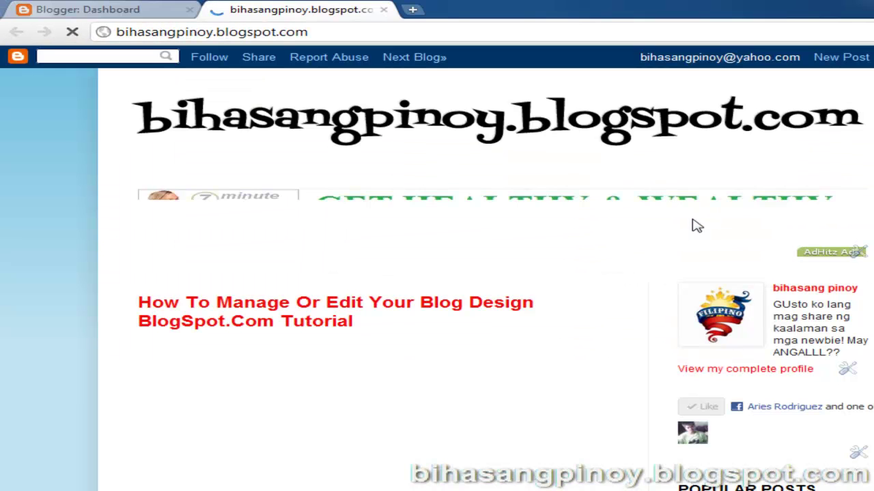
{"action": "left_click", "coordinate": [384, 9]}
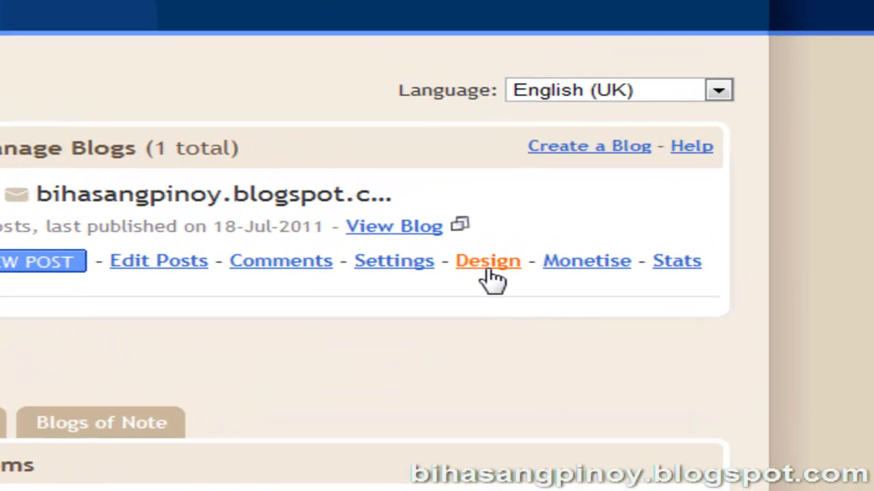
- Open the blog design's HTML template for editing and place the cursor after the Blogger Template Style header comment
{"action": "left_click", "coordinate": [488, 270]}
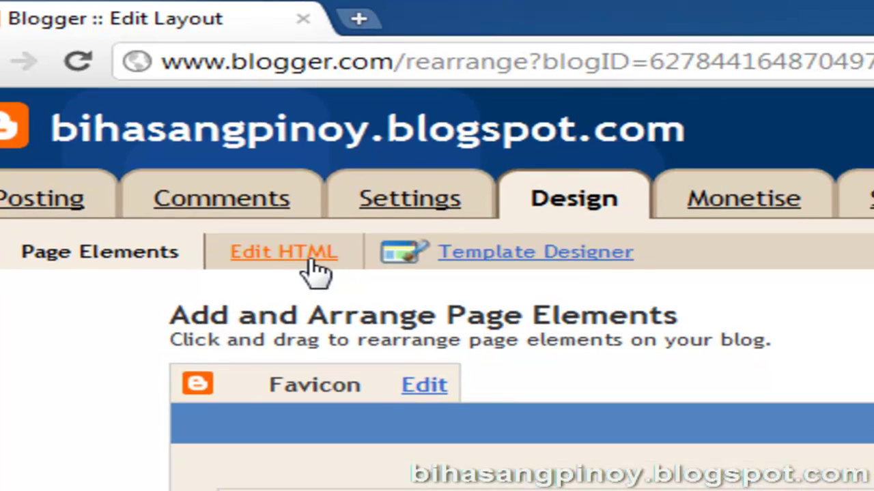
{"action": "left_click", "coordinate": [312, 261]}
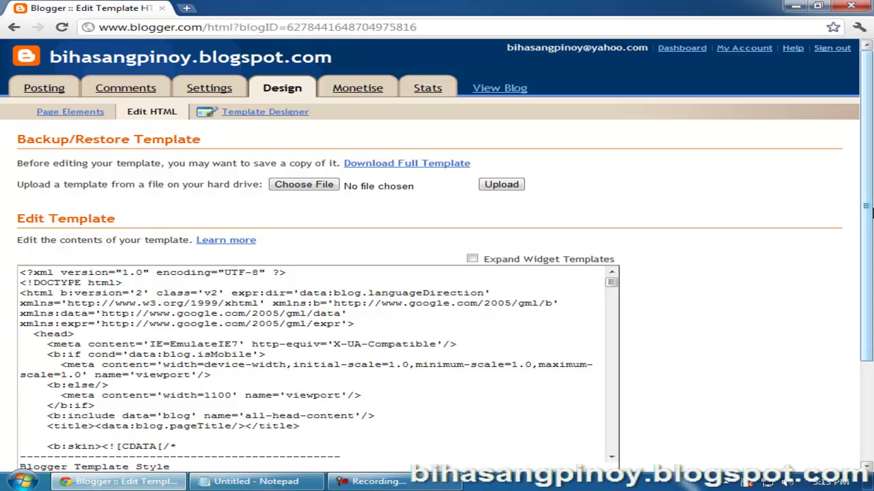
{"action": "scroll", "coordinate": [867, 213], "scroll_direction": "down", "scroll_amount": 2}
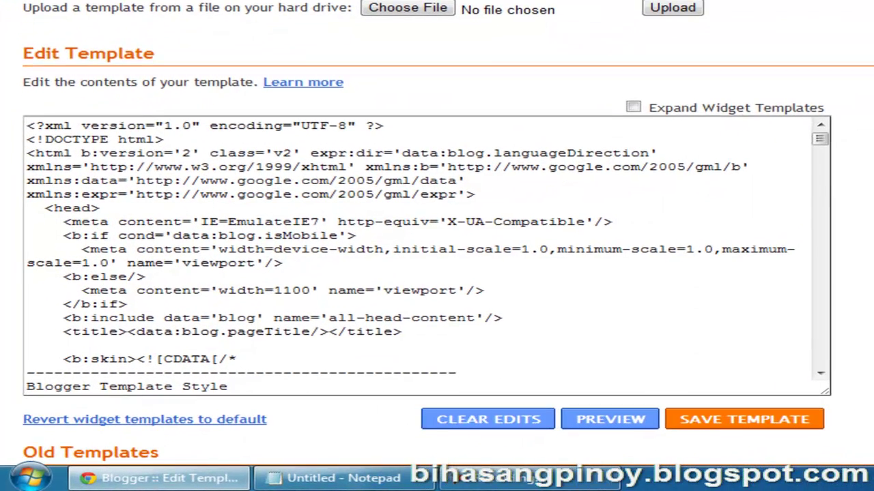
{"action": "left_click", "coordinate": [820, 375]}
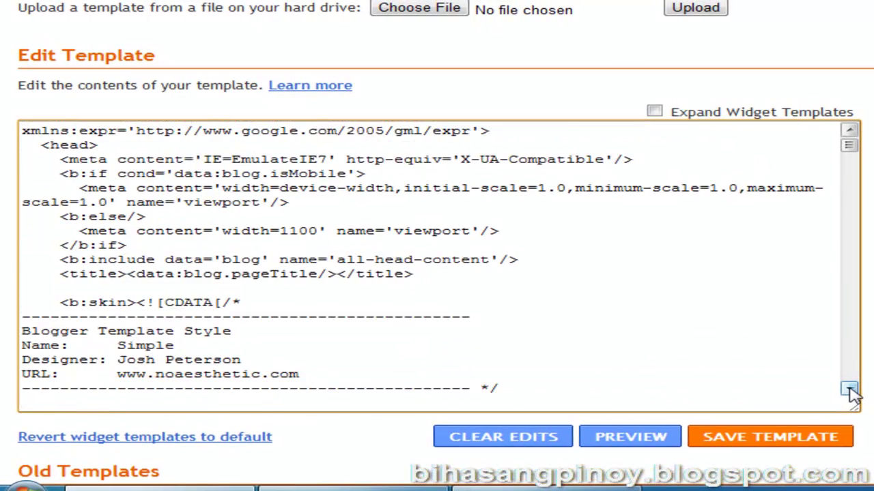
{"action": "left_click", "coordinate": [850, 390]}
{"action": "left_click", "coordinate": [850, 390]}
{"action": "left_click", "coordinate": [850, 391]}
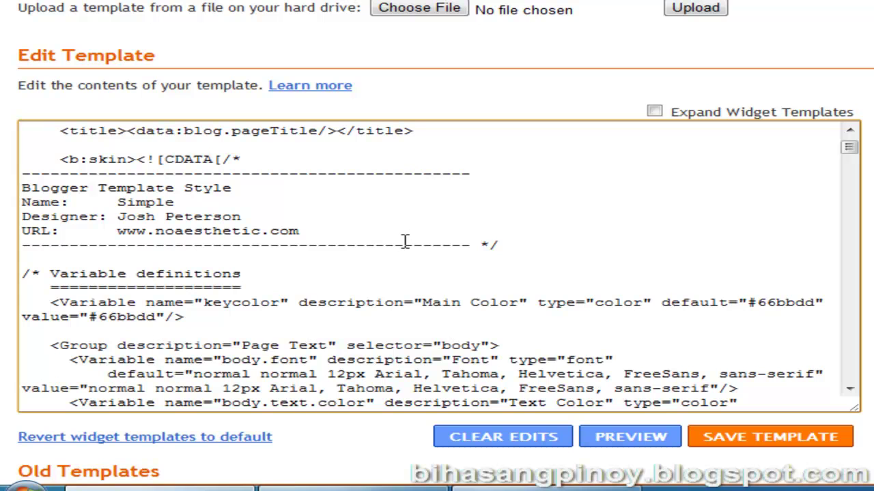
{"action": "left_click", "coordinate": [413, 174]}
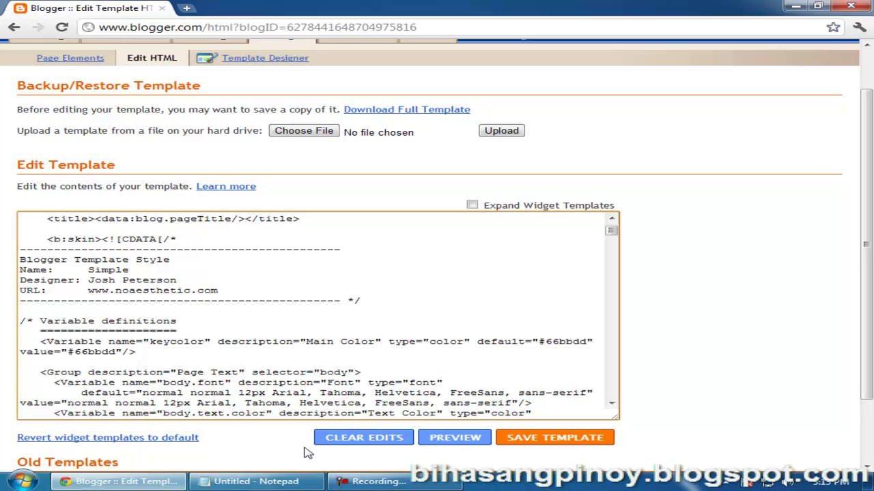
- Switch to Notepad and read through the prepared #navbar-iframe CSS rule from its selector to the closing brace
{"action": "mouse_move", "coordinate": [256, 484]}
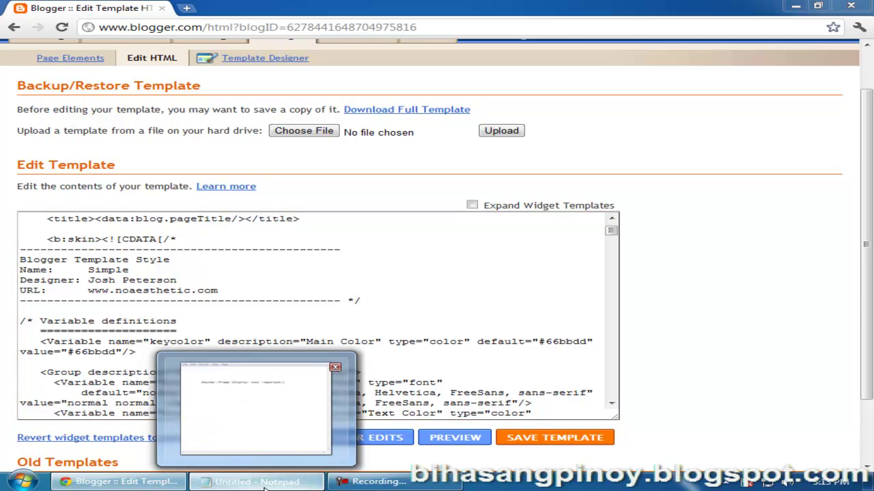
{"action": "left_click", "coordinate": [262, 483]}
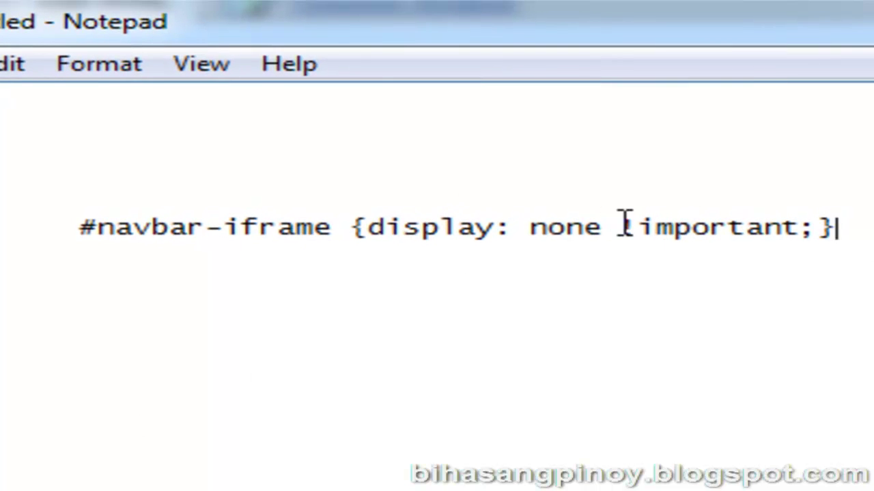
{"action": "left_click", "coordinate": [224, 229]}
{"action": "key", "text": "Right"}
{"action": "key", "text": "Right"}
{"action": "key", "text": "Right"}
{"action": "key", "text": "Right"}
{"action": "key", "text": "Right"}
{"action": "key", "text": "Right"}
{"action": "key", "text": "Right"}
{"action": "key", "text": "Right"}
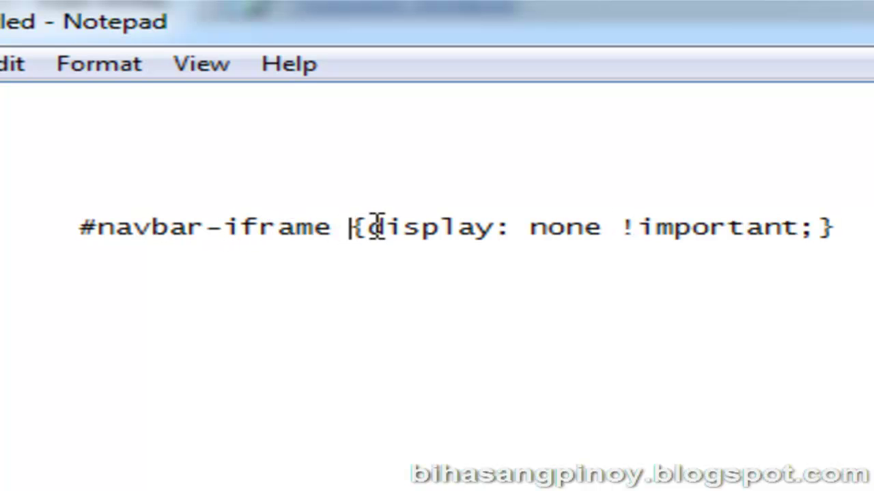
{"action": "key", "text": "Right"}
{"action": "key", "text": "Right"}
{"action": "key", "text": "Right"}
{"action": "key", "text": "Right"}
{"action": "key", "text": "Right"}
{"action": "key", "text": "Right"}
{"action": "key", "text": "Right"}
{"action": "key", "text": "Right"}
{"action": "key", "text": "Right"}
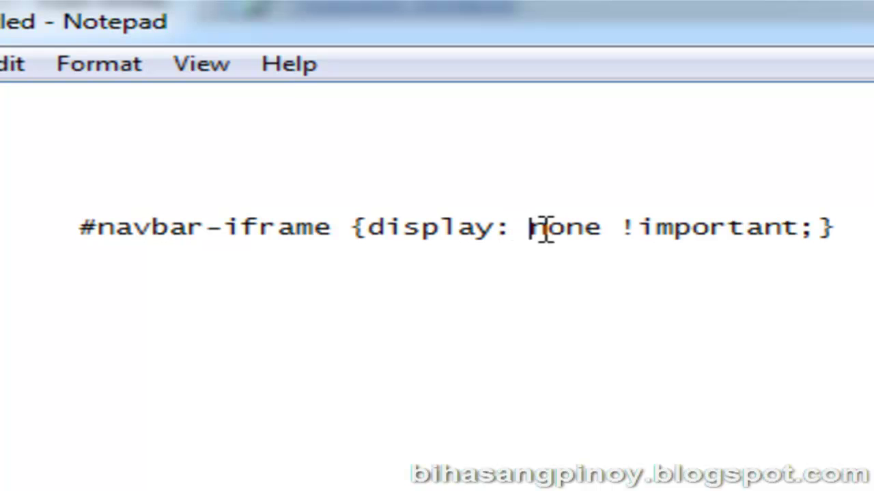
{"action": "key", "text": "Right"}
{"action": "key", "text": "Right"}
{"action": "key", "text": "Right"}
{"action": "key", "text": "Right"}
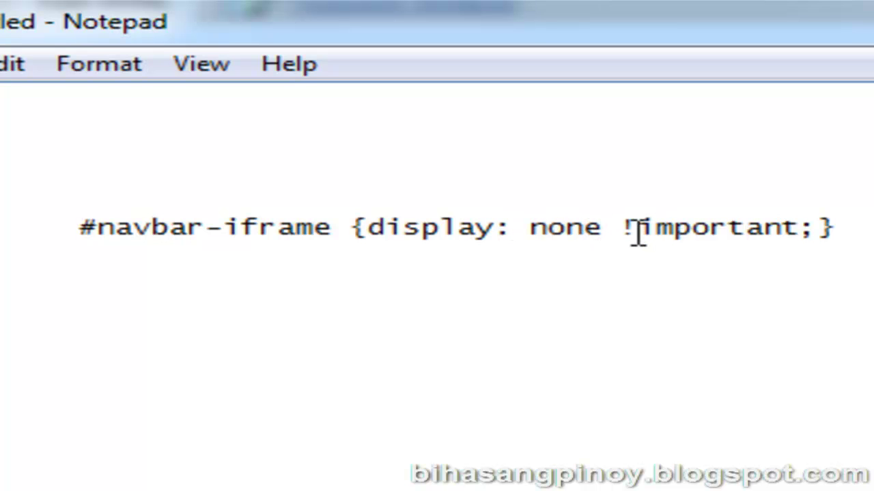
{"action": "key", "text": "Right"}
{"action": "key", "text": "Right"}
{"action": "left_click", "coordinate": [834, 227]}
- Copy the whole rule #navbar-iframe {display: none !important;} and switch back to the Blogger template in Chrome
{"action": "left_click_drag", "start_coordinate": [80, 228], "coordinate": [842, 225]}
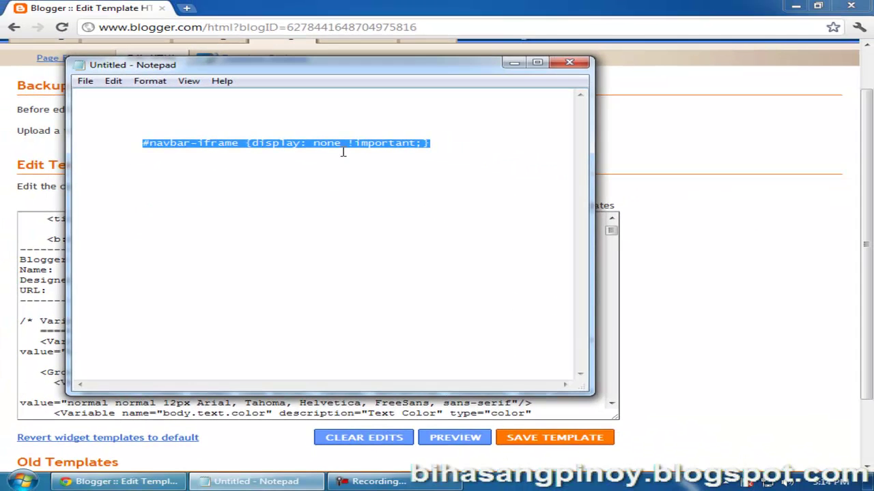
{"action": "right_click", "coordinate": [345, 144]}
{"action": "left_click", "coordinate": [371, 184]}
{"action": "left_click", "coordinate": [86, 11]}
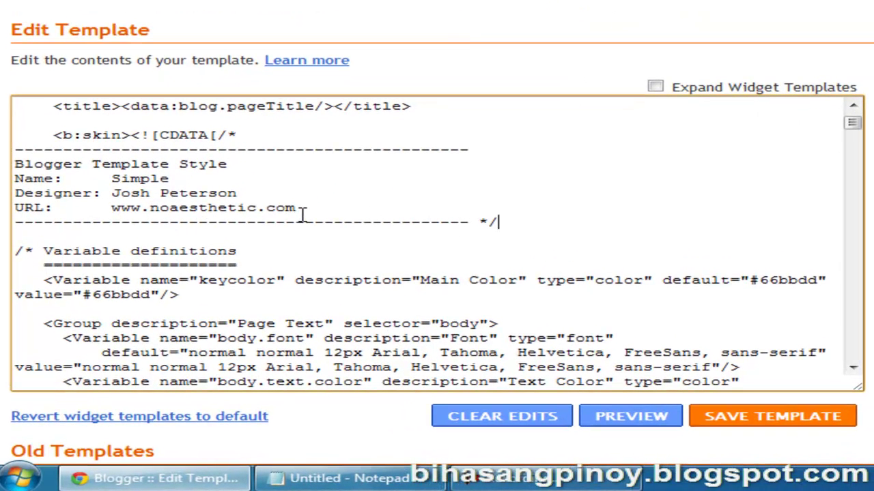
- Paste #navbar-iframe {display: none !important;} on a new line directly below the header comment's closing */, keeping the current Windows color scheme when asked
{"action": "left_click", "coordinate": [305, 149]}
{"action": "left_click", "coordinate": [334, 223]}
{"action": "left_click", "coordinate": [510, 222]}
{"action": "key", "text": "Return"}
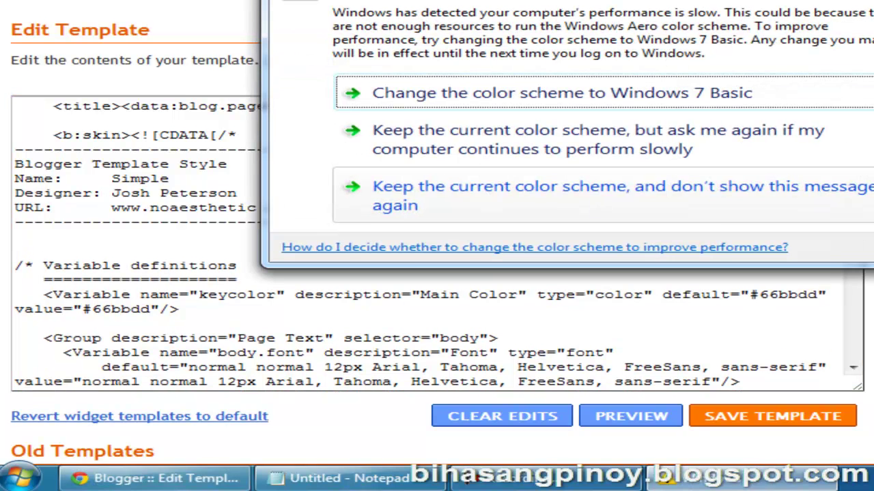
{"action": "left_click", "coordinate": [597, 205]}
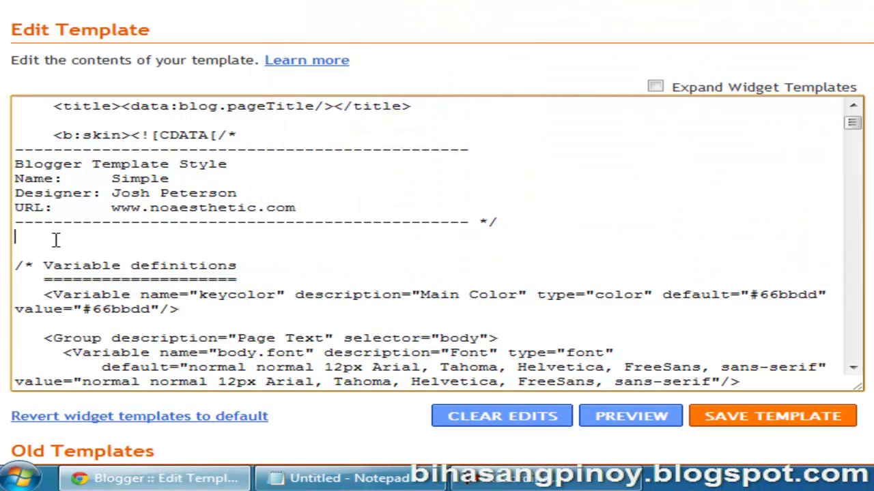
{"action": "right_click", "coordinate": [56, 240]}
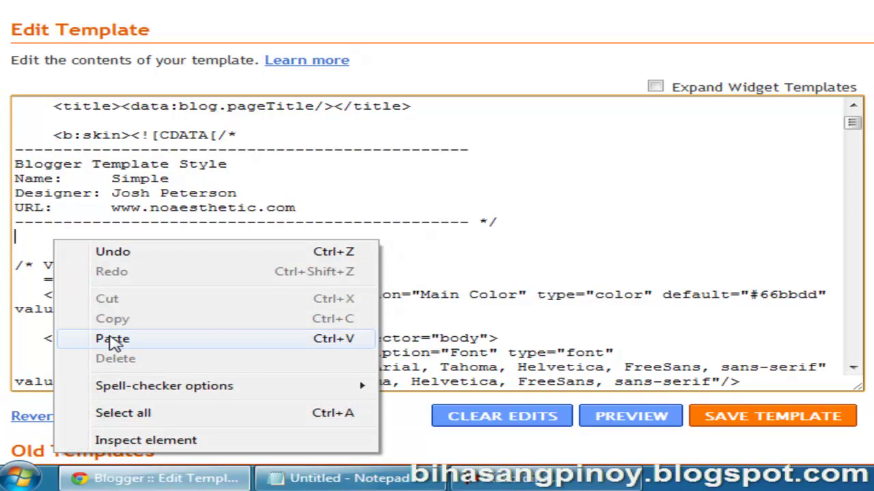
{"action": "left_click", "coordinate": [113, 339]}
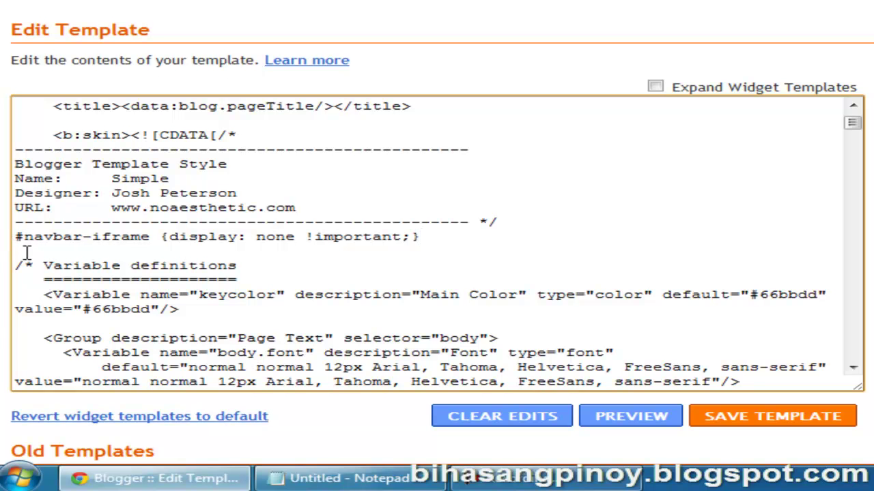
- Save the edited template and view the blog to check whether the navigation bar is hidden
{"action": "left_click", "coordinate": [751, 423]}
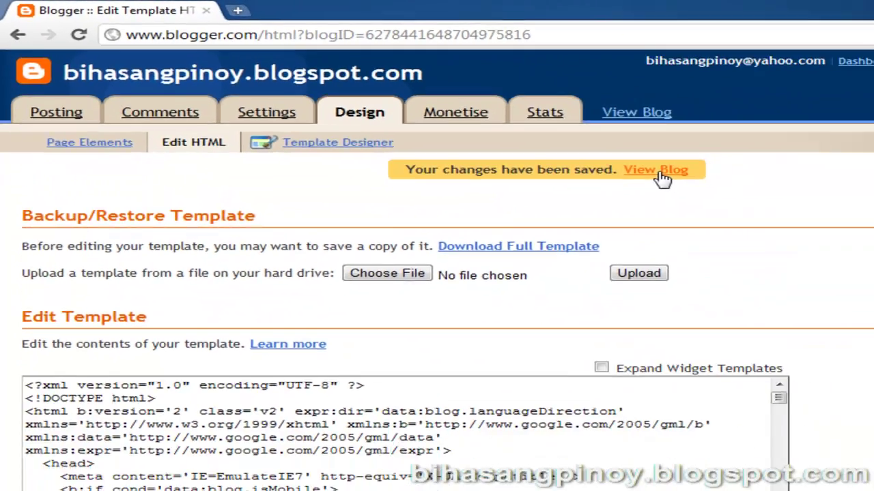
{"action": "left_click", "coordinate": [804, 216]}
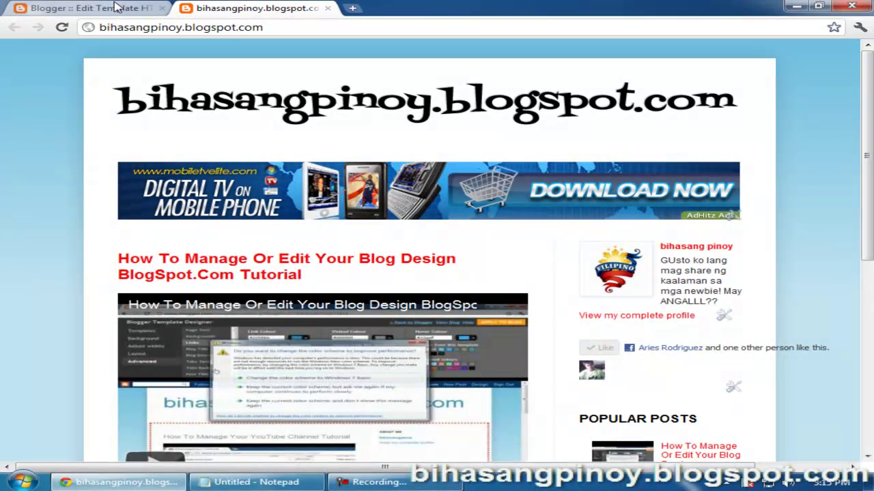
{"action": "scroll", "coordinate": [21, 170], "scroll_direction": "down", "scroll_amount": 3}
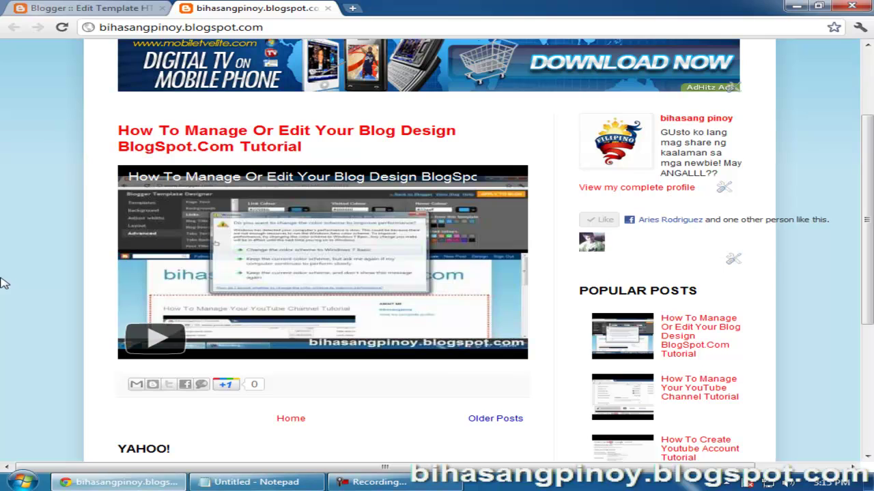
{"action": "scroll", "coordinate": [5, 283], "scroll_direction": "up", "scroll_amount": 3}
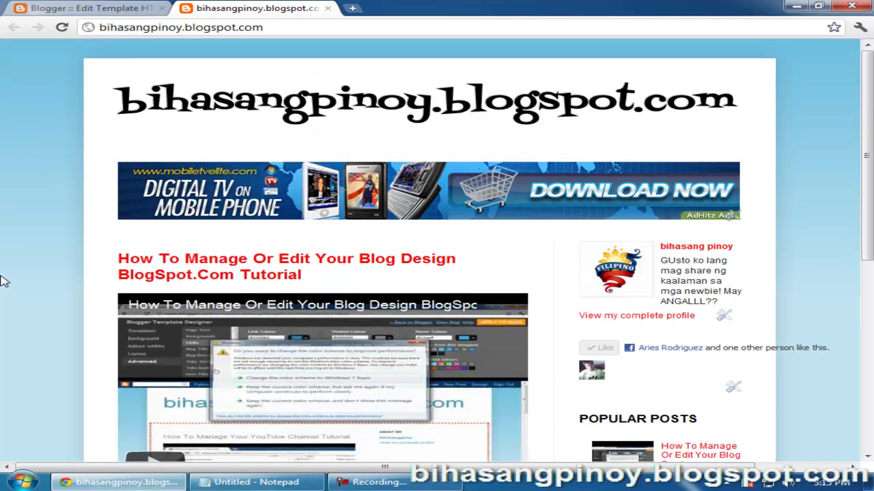